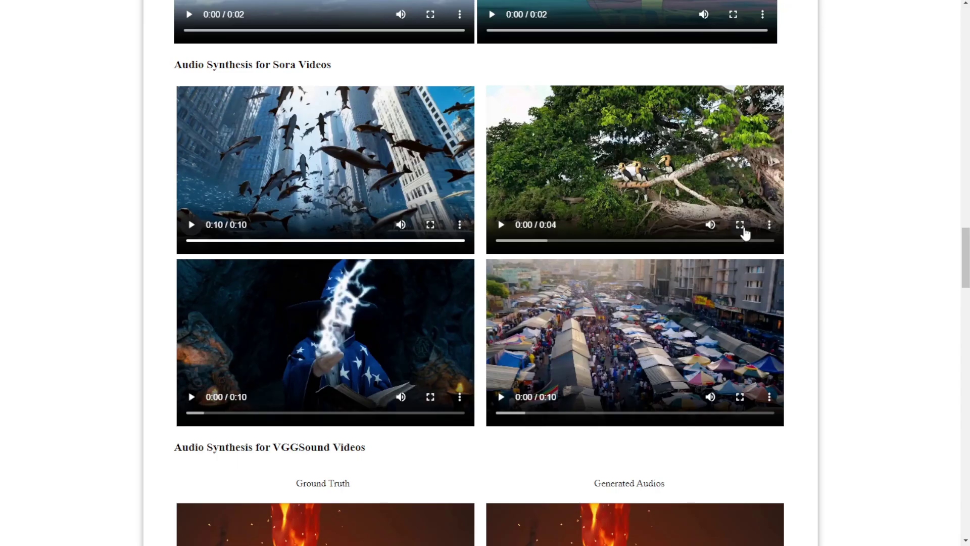
Play the hornbill Sora example video full screen and watch the samples through to the wizard clip
click(740, 223)
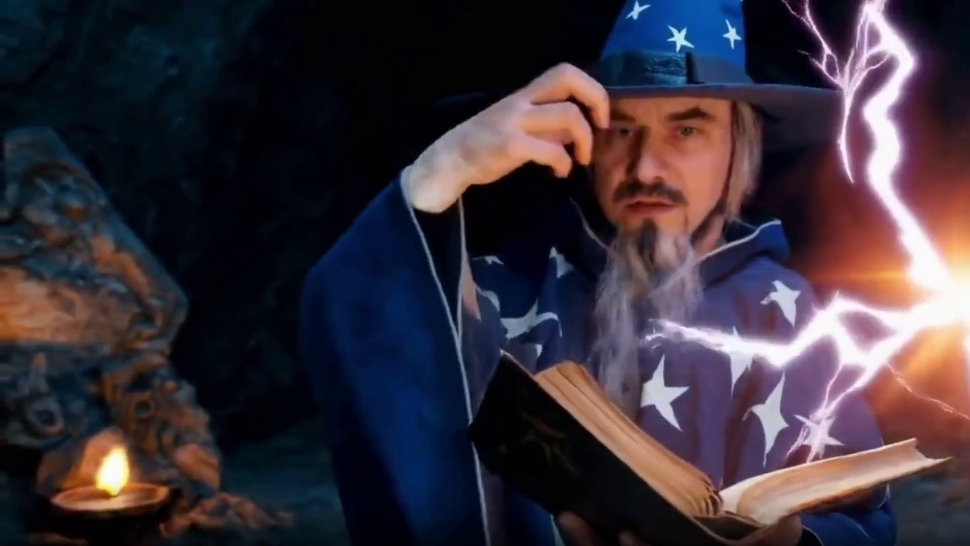
Exit full screen, browse the gallery, and briefly highlight the phrase 'text-based video'
key(Escape)
scroll(128, 381, up, 8)
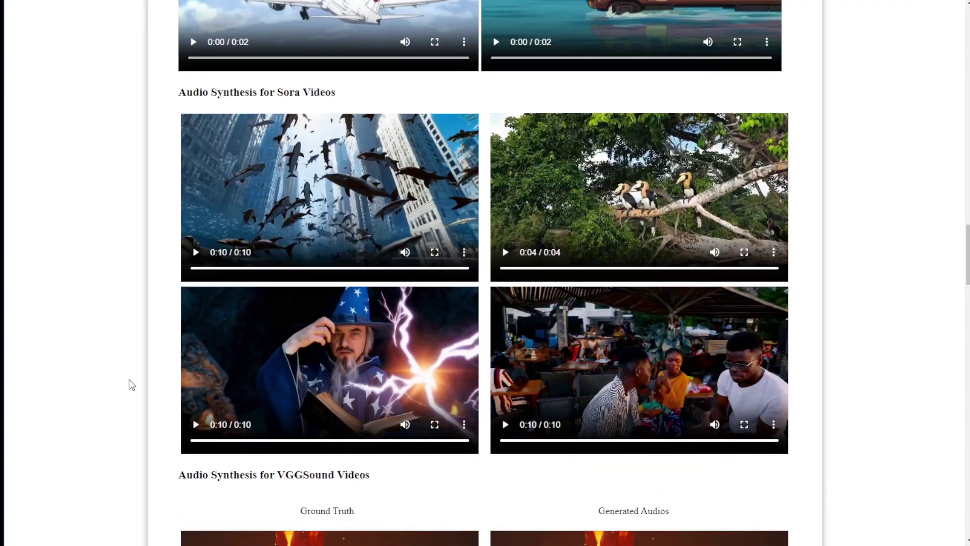
scroll(130, 385, up, 4)
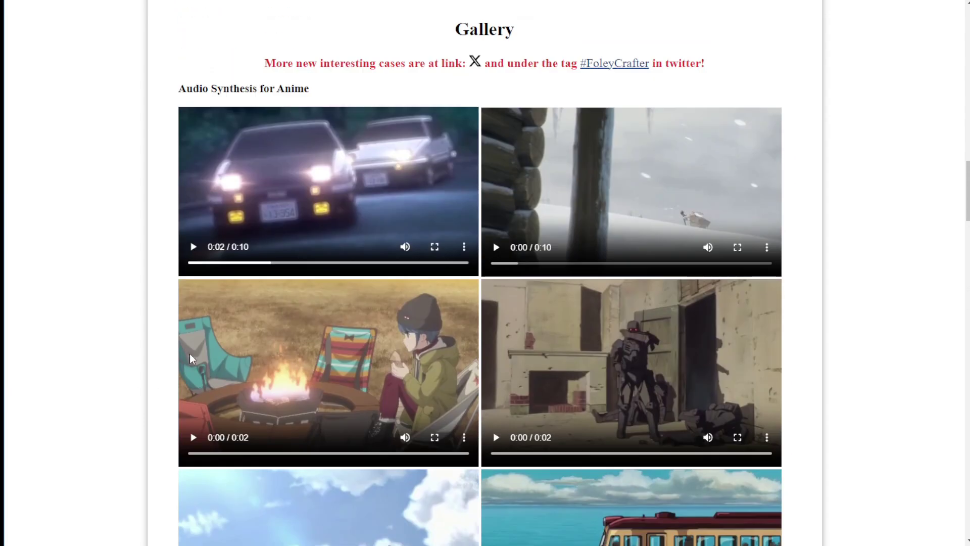
scroll(236, 247, down, 10)
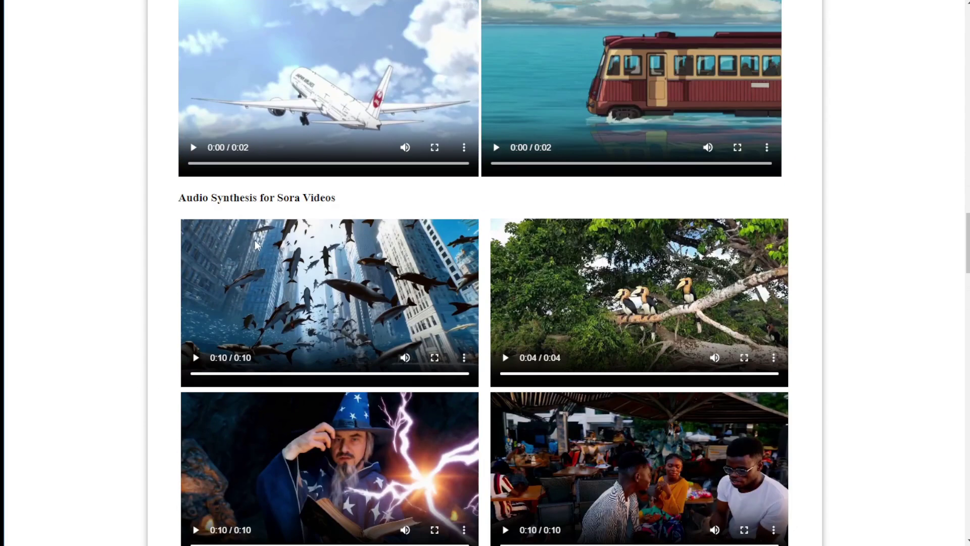
scroll(256, 246, up, 8)
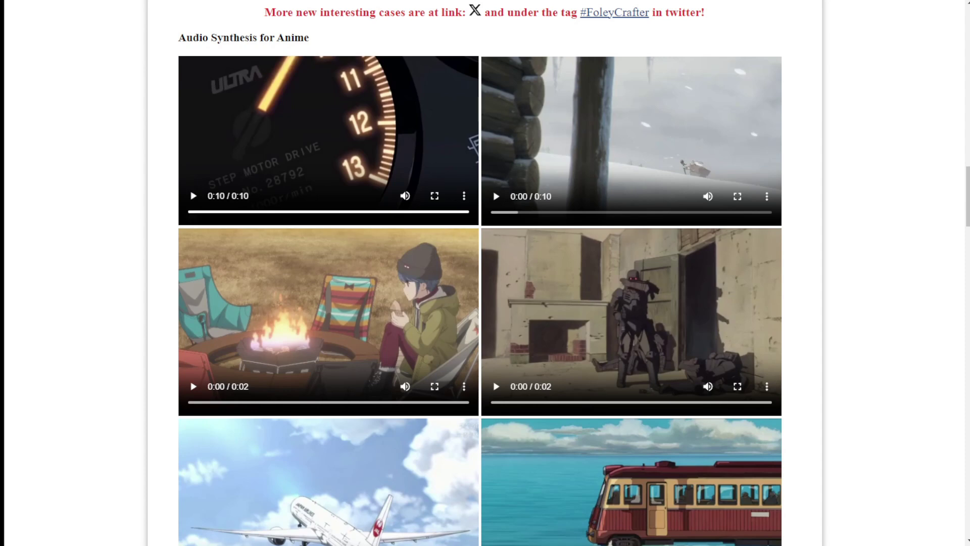
scroll(485, 273, down, 8)
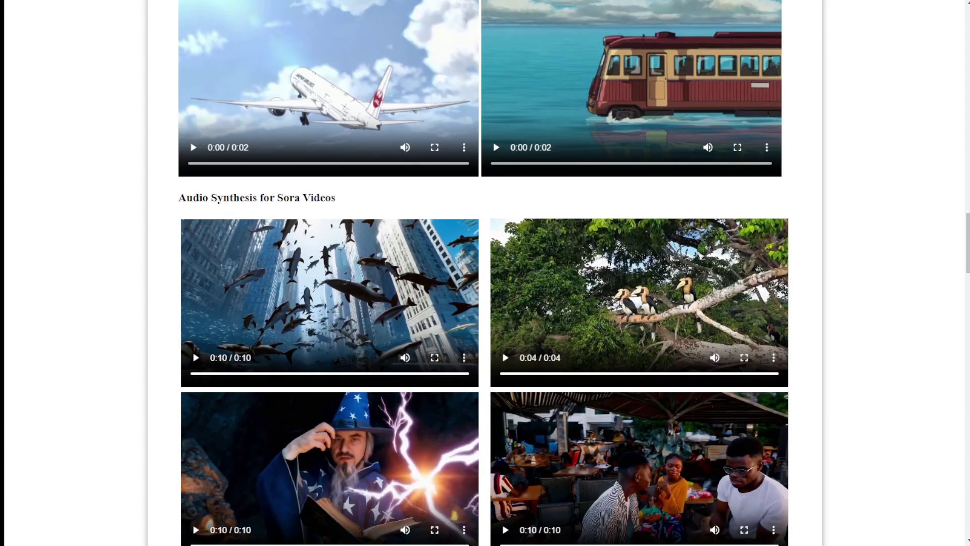
scroll(485, 273, down, 1)
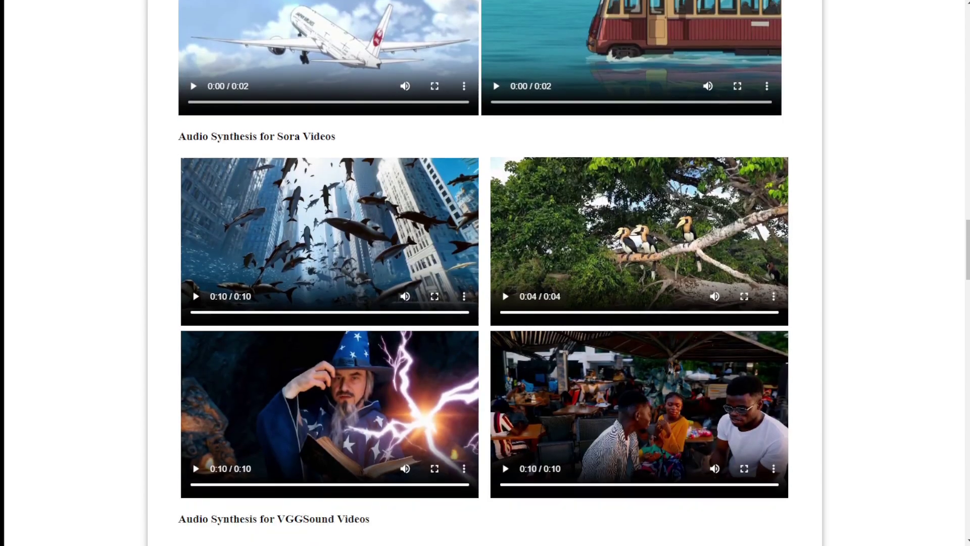
scroll(485, 273, down, 1)
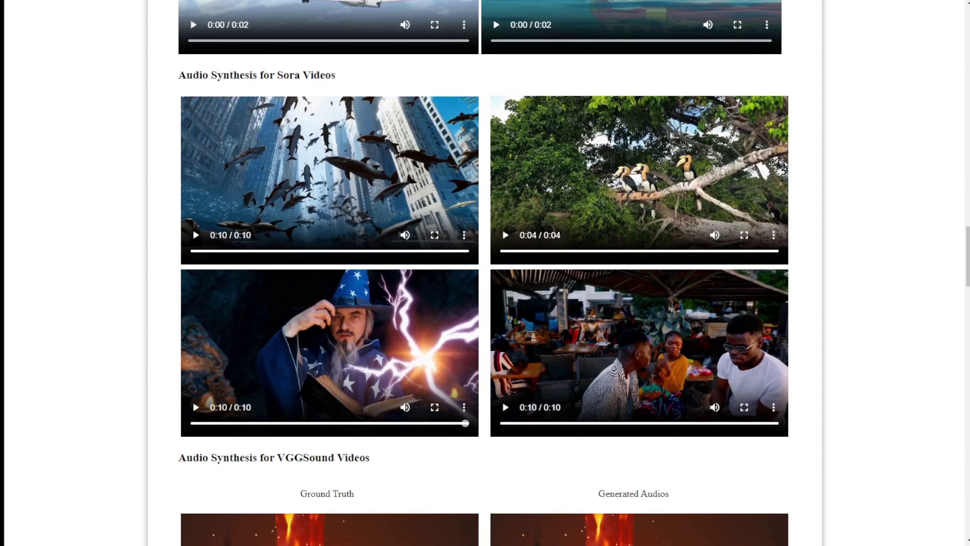
scroll(485, 273, up, 20)
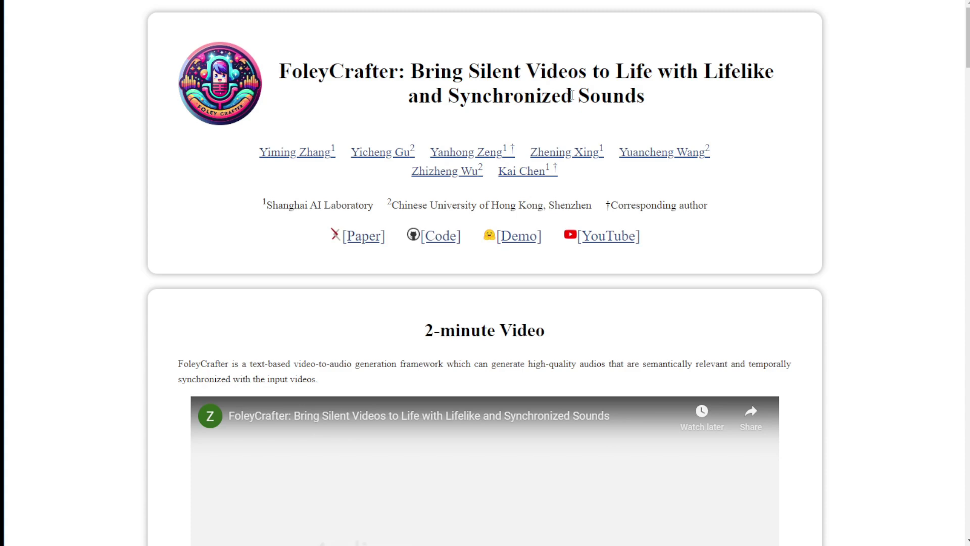
scroll(617, 171, down, 2)
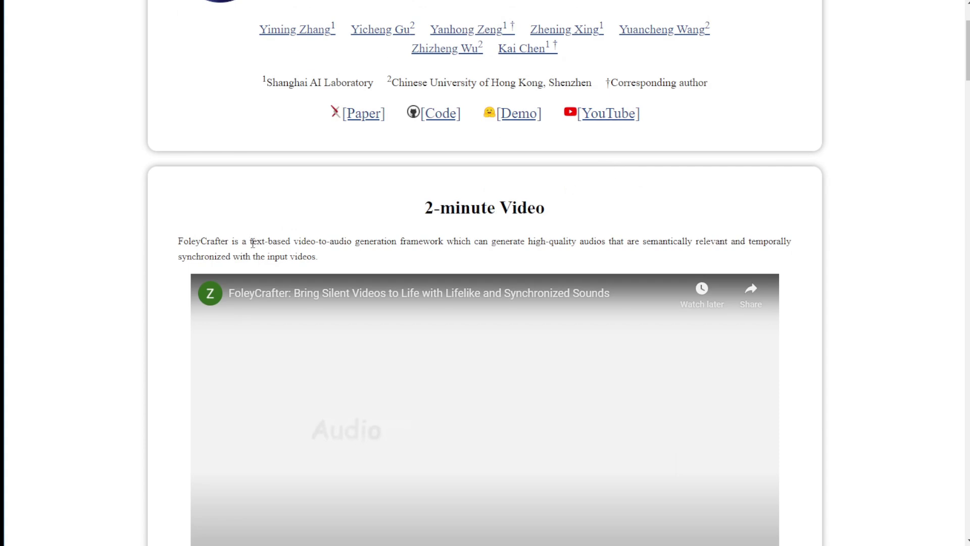
drag(253, 243, 317, 242)
click(321, 242)
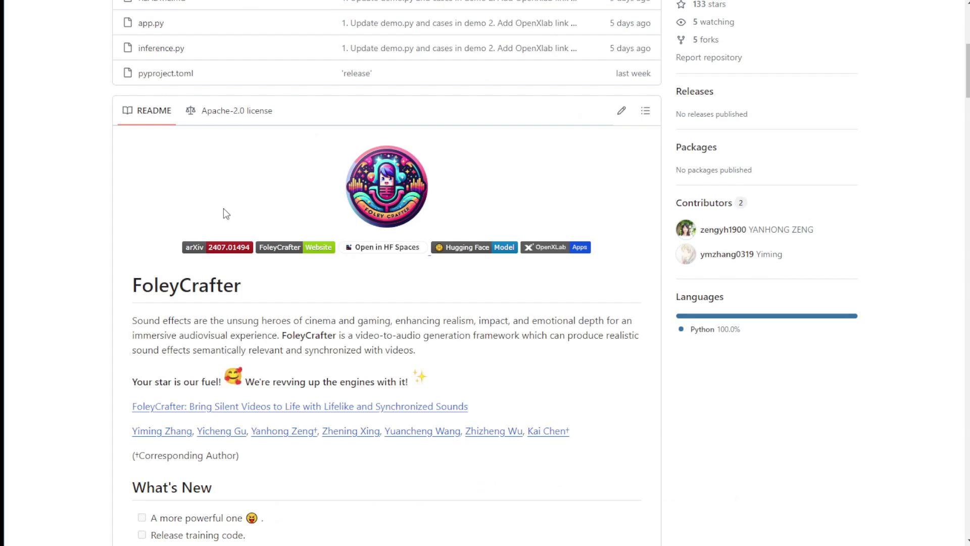
Read down the FoleyCrafter README past the release notes to the Setup section
scroll(223, 208, down, 5)
scroll(222, 212, down, 2)
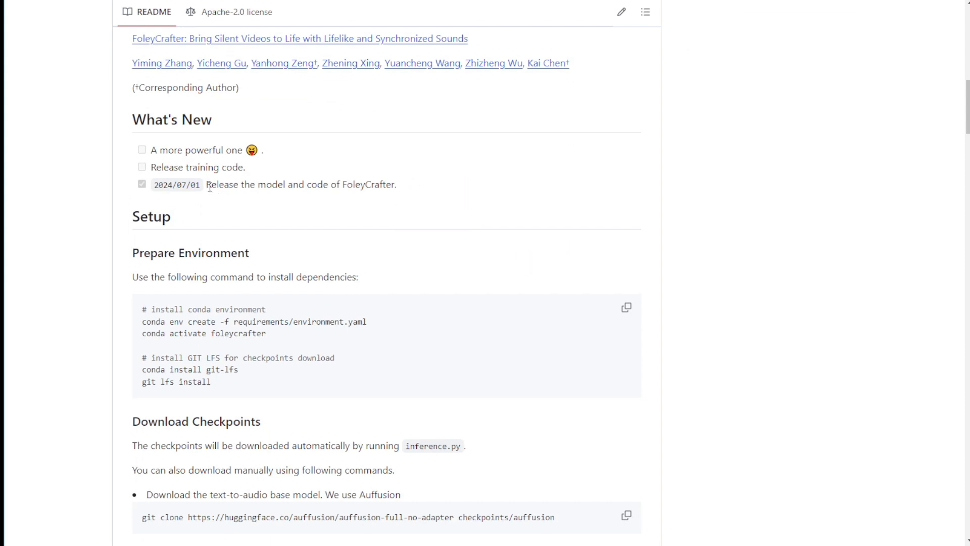
drag(259, 188, 279, 188)
click(311, 184)
scroll(280, 260, down, 2)
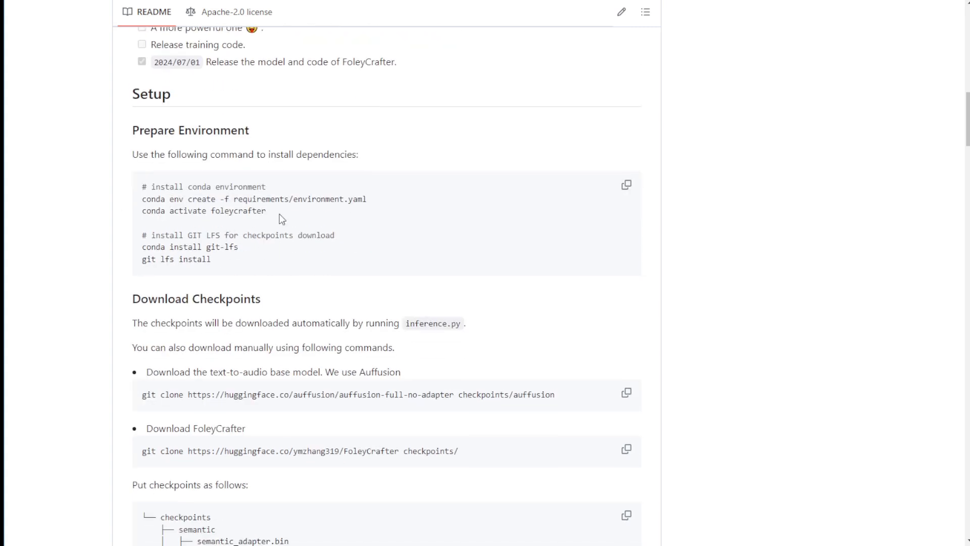
scroll(278, 217, down, 3)
scroll(265, 208, down, 4)
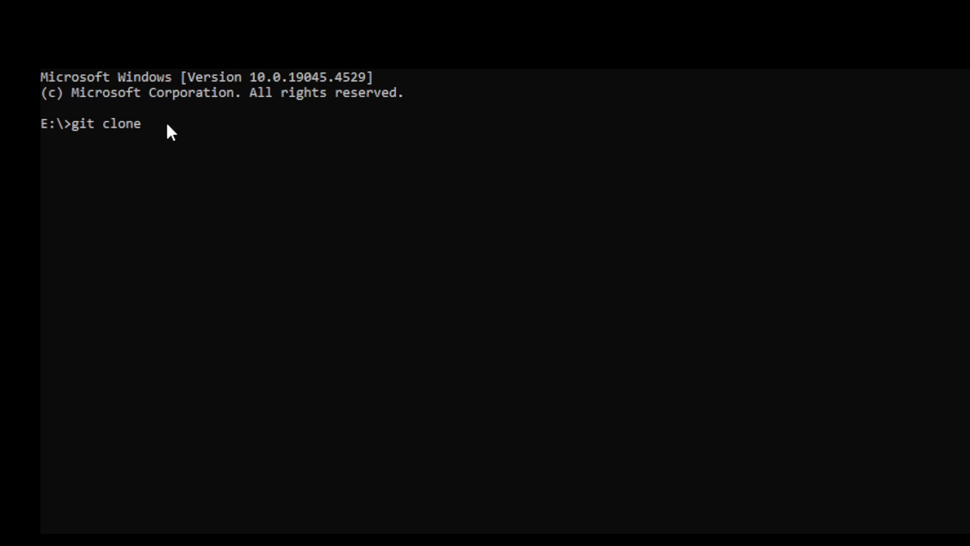
Clone the FoleyCrafter repository by pasting its URL after git clone
text(https://github.com/open-mmlab/FoleyCrafter)
key(Return)
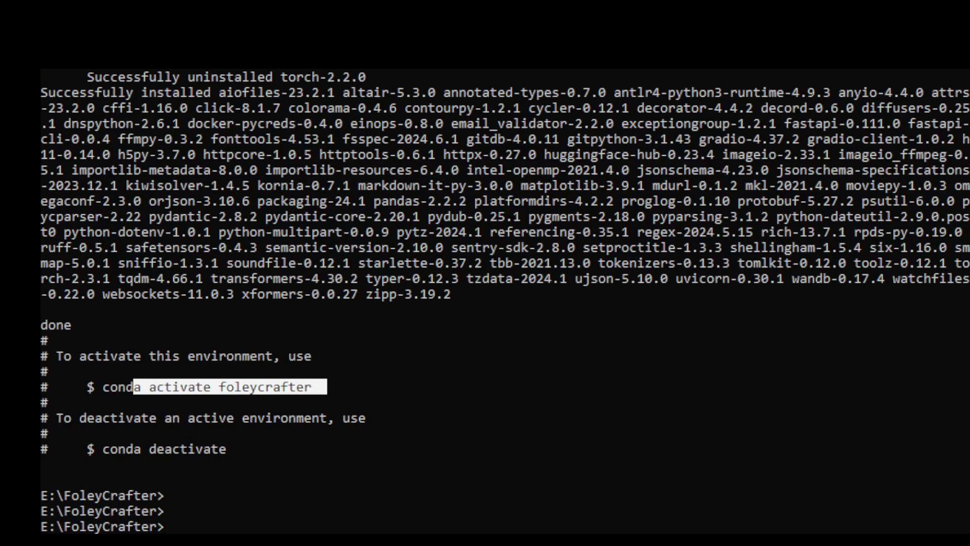
Activate the foleycrafter conda environment
right_click(180, 520)
text(cond)
right_click(180, 520)
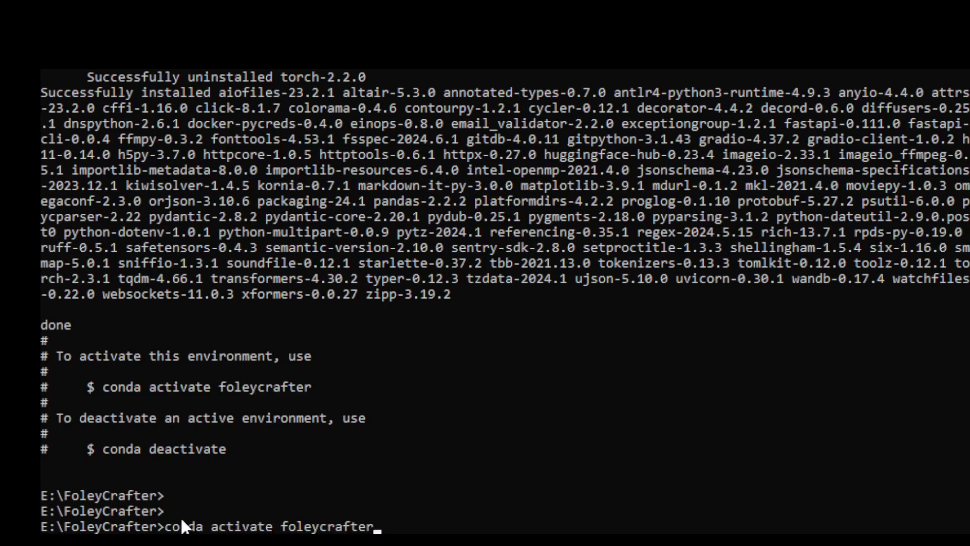
key(Return)
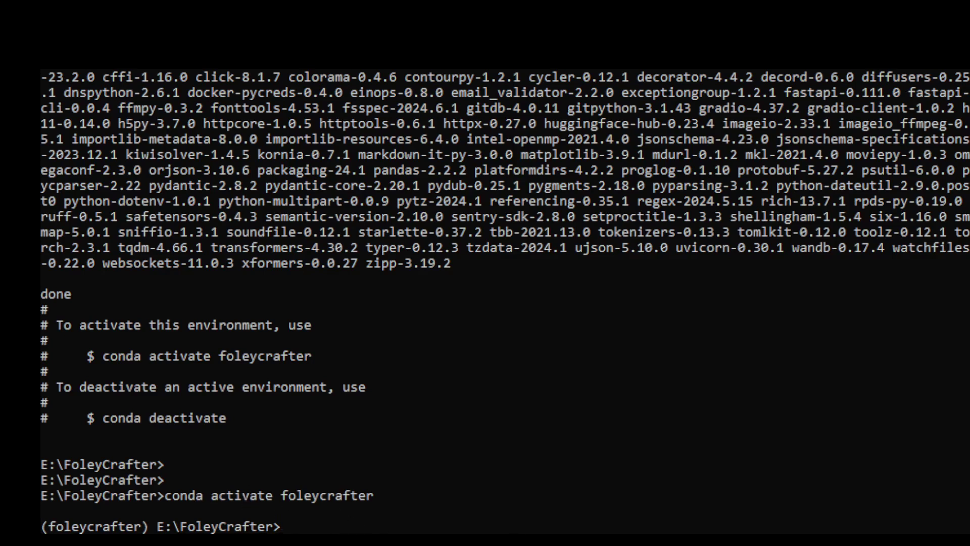
Install the git-lfs package with conda, confirming with y
text(conda install git-lfs)
scroll(392, 448, down, 2)
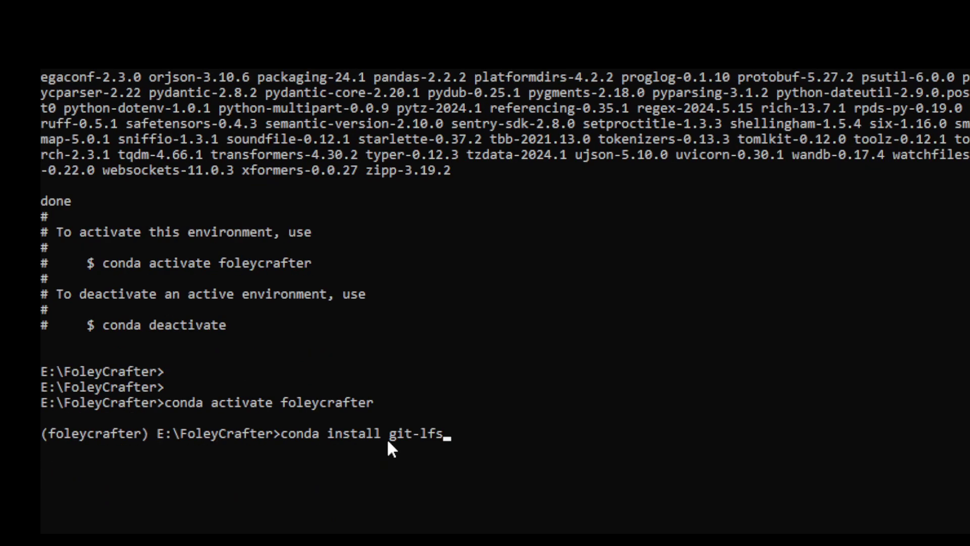
key(Return)
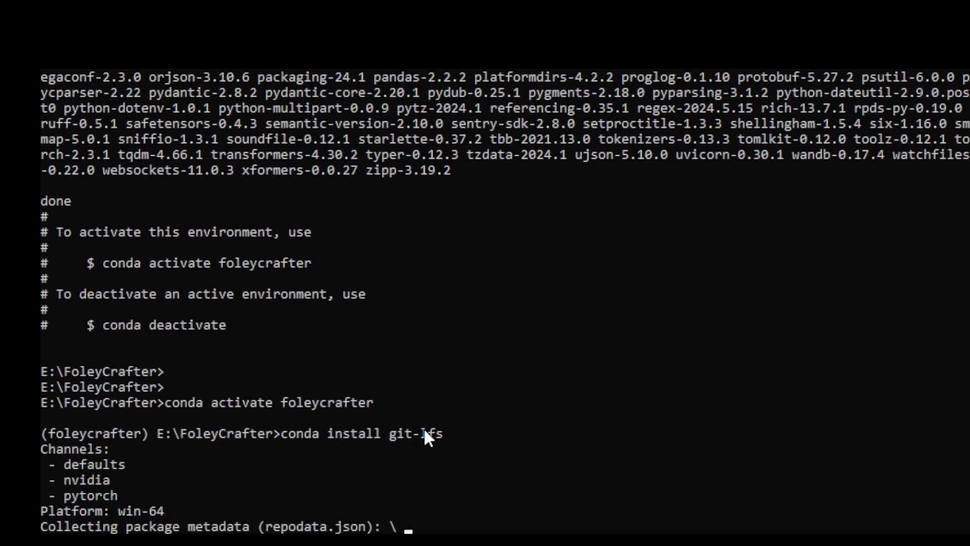
scroll(421, 434, down, 1)
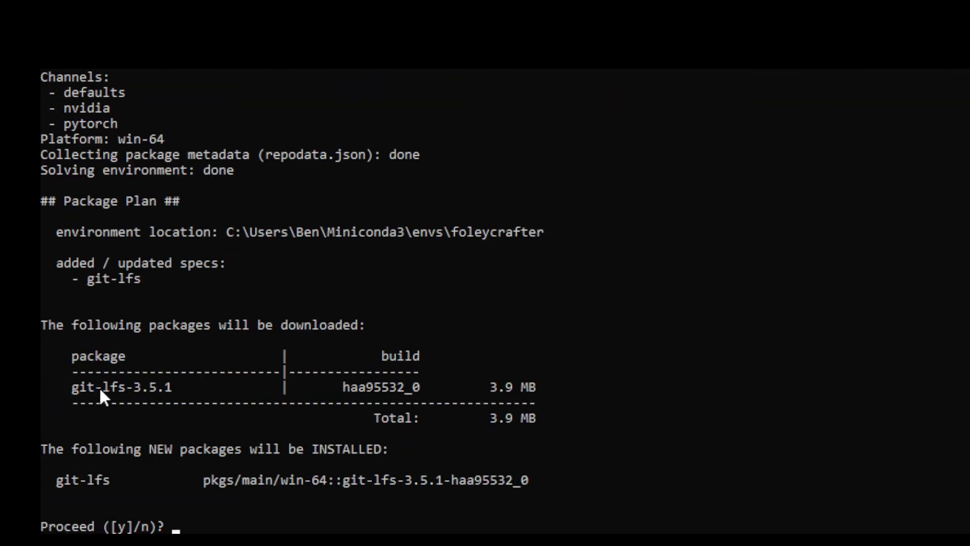
scroll(98, 218, up, 1)
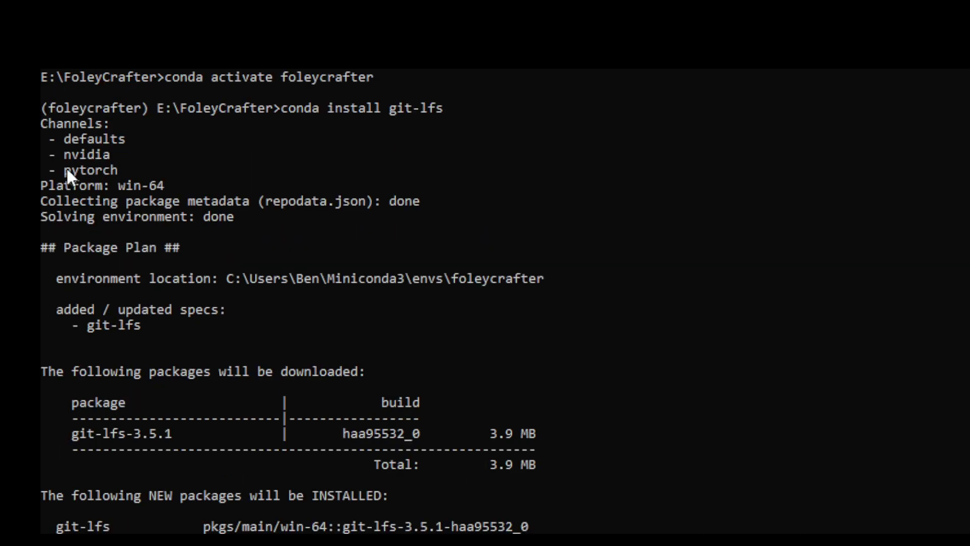
scroll(152, 192, down, 2)
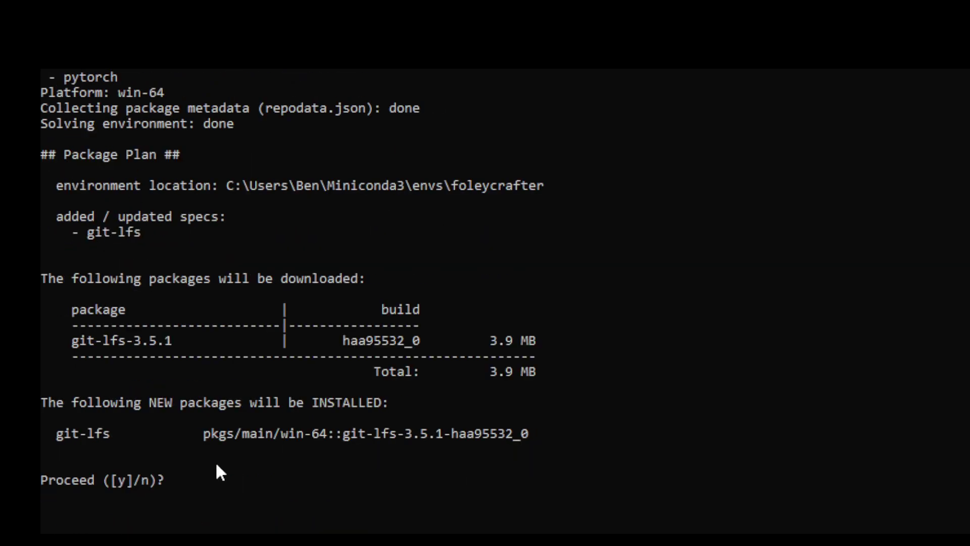
text(y)
key(Return)
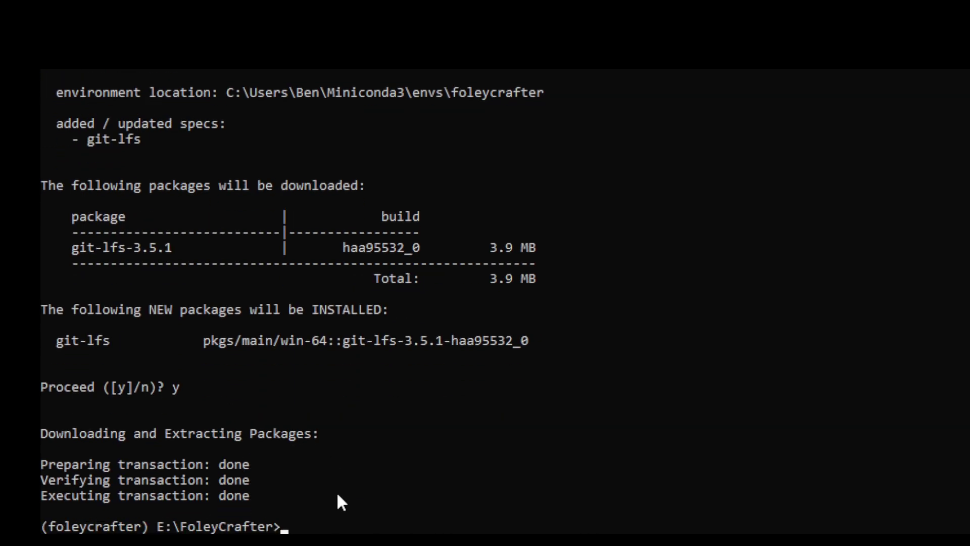
Initialize Git LFS with 'git lfs install'
text(git lfs install)
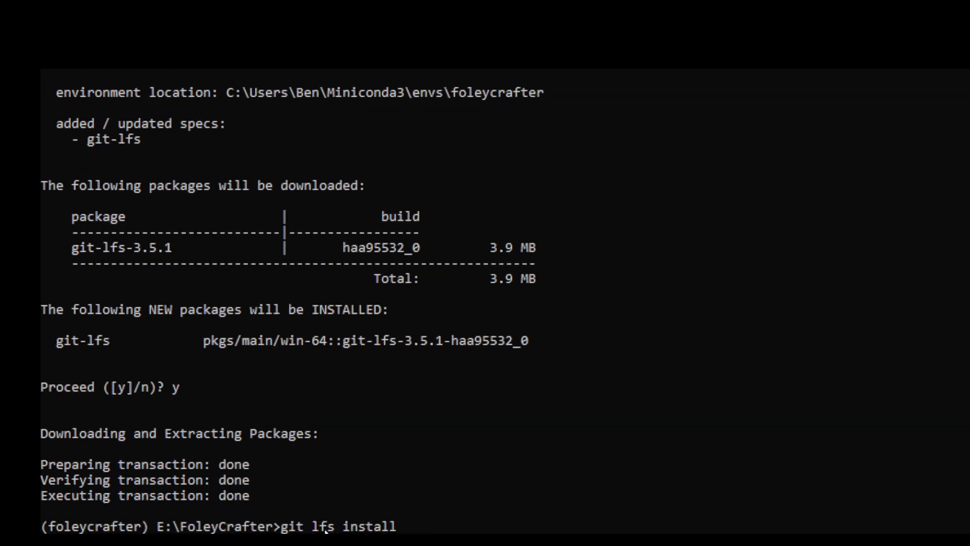
scroll(323, 394, down, 3)
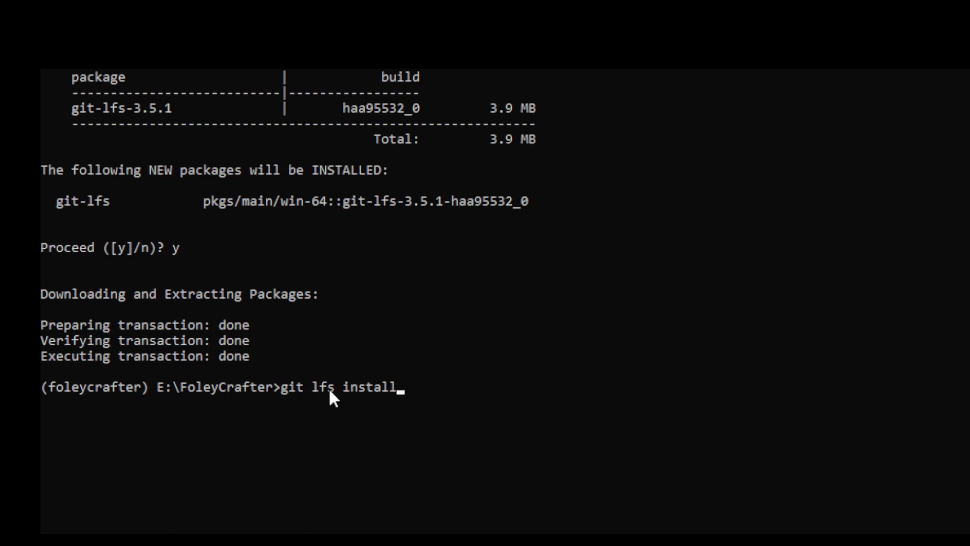
key(Return)
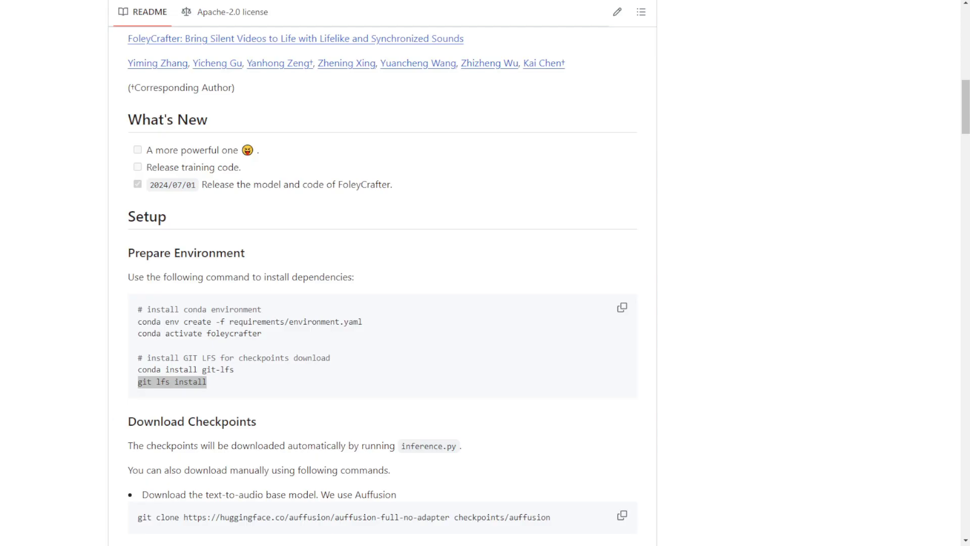
Highlight the checkpoint clone command, the word 'checkpoints', and the checkpoints folder in the layout tree
click(277, 430)
scroll(278, 429, down, 5)
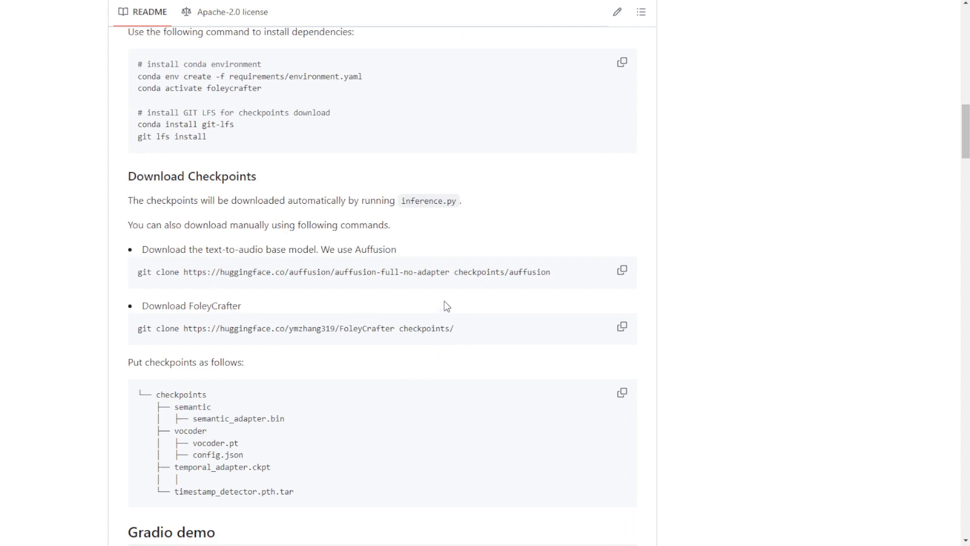
mouse_move(559, 275)
mouse_down()
mouse_move(141, 282)
mouse_move(255, 329)
mouse_move(336, 330)
mouse_up()
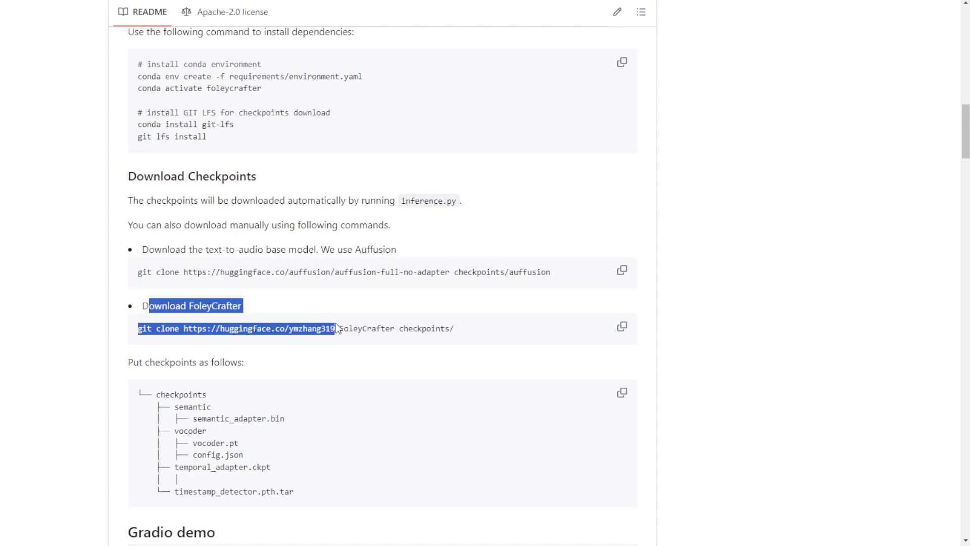
double_click(416, 330)
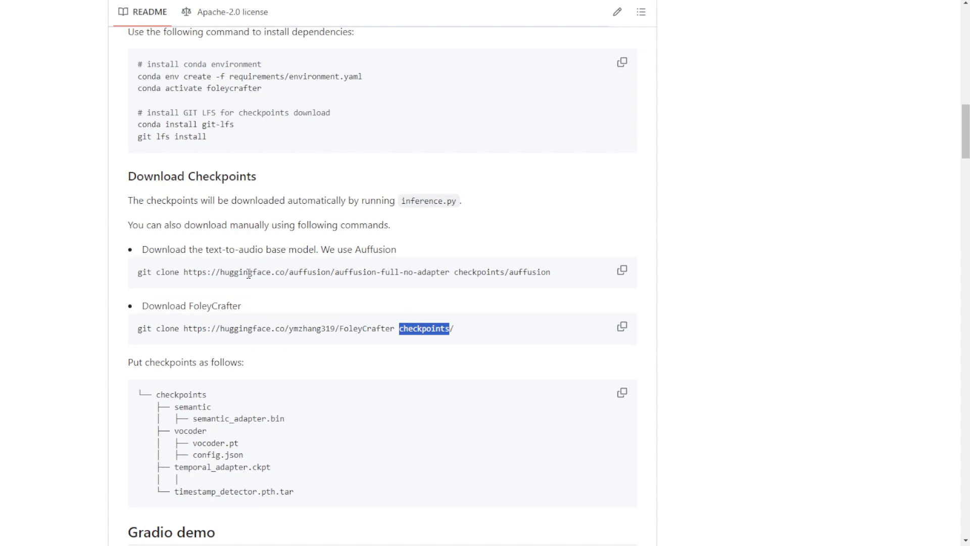
scroll(229, 393, down, 2)
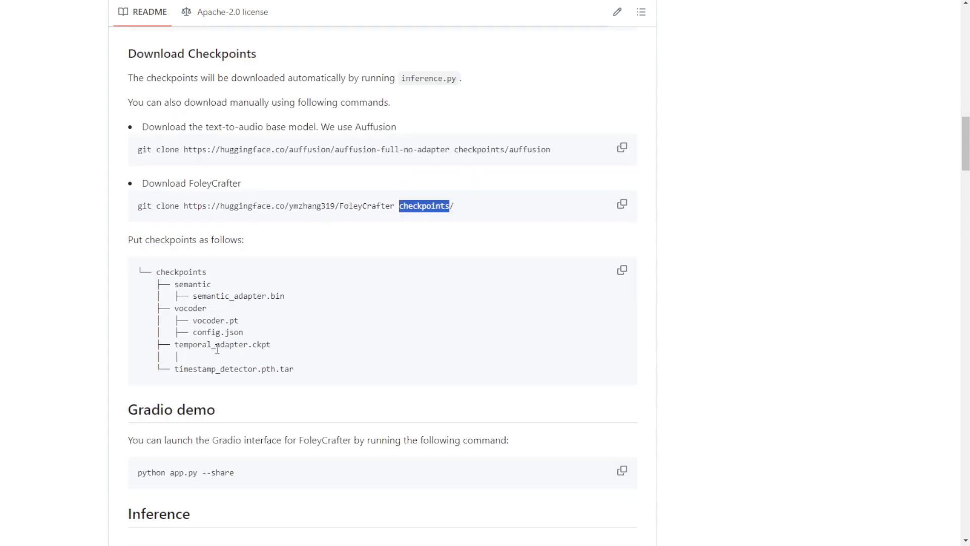
drag(162, 273, 205, 275)
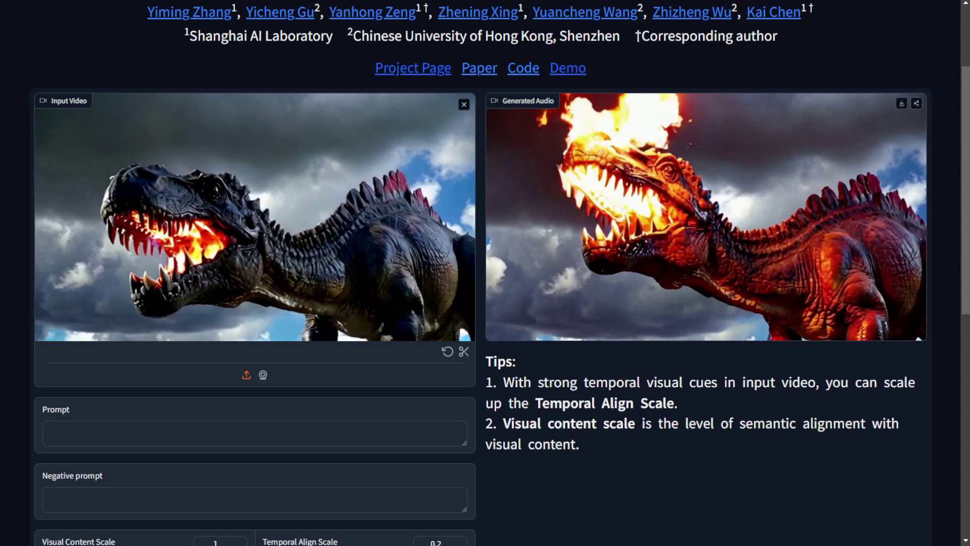
Play the dinosaur input video, then replay the generated video with its sound
mouse_move(48, 316)
click(52, 326)
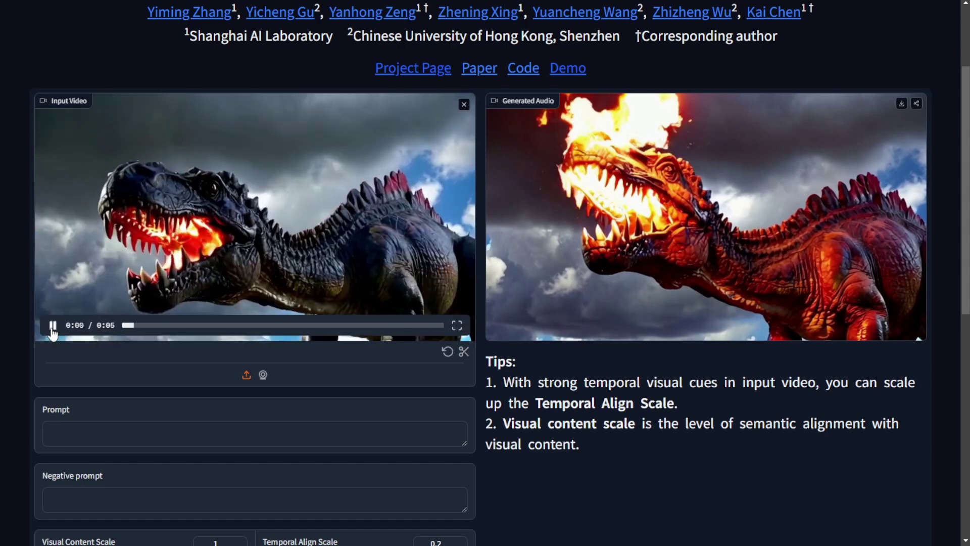
scroll(828, 328, up, 1)
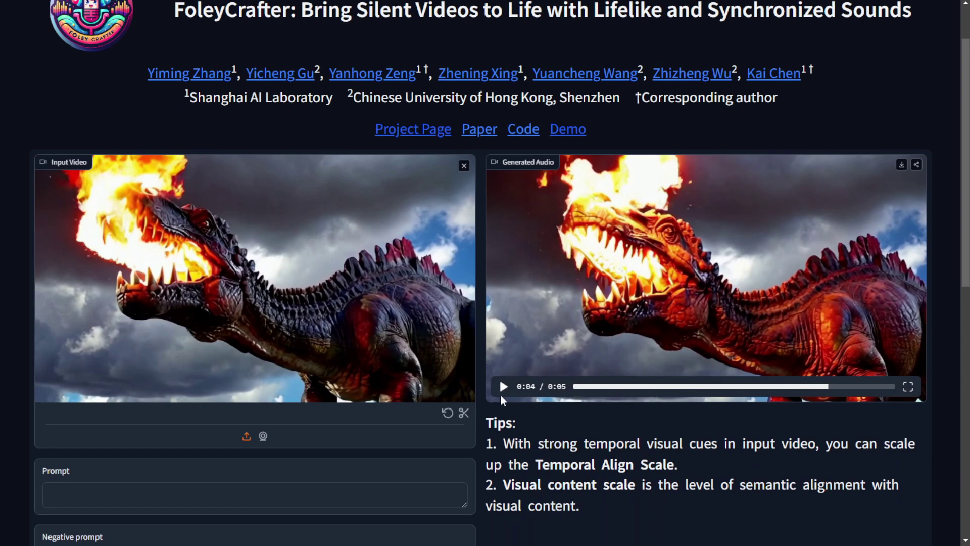
click(581, 387)
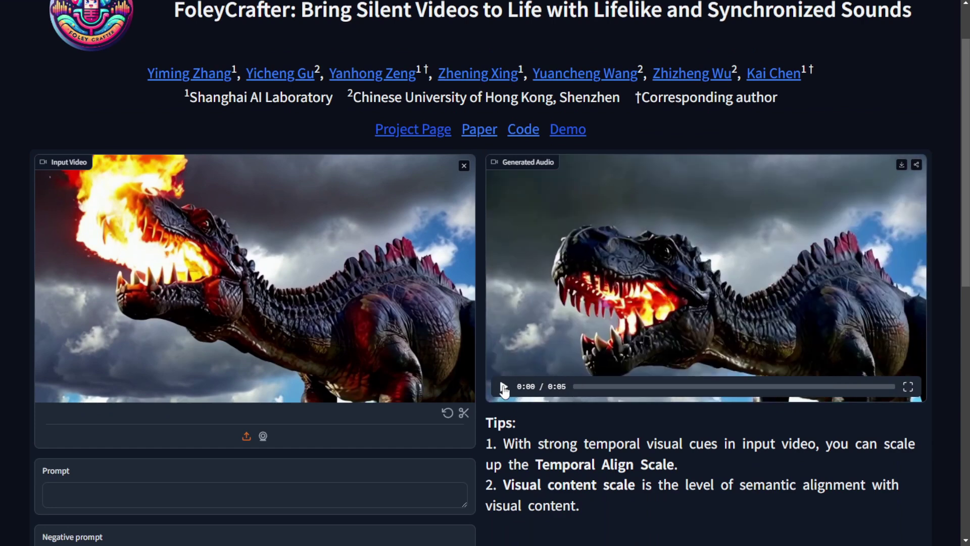
click(503, 387)
click(504, 387)
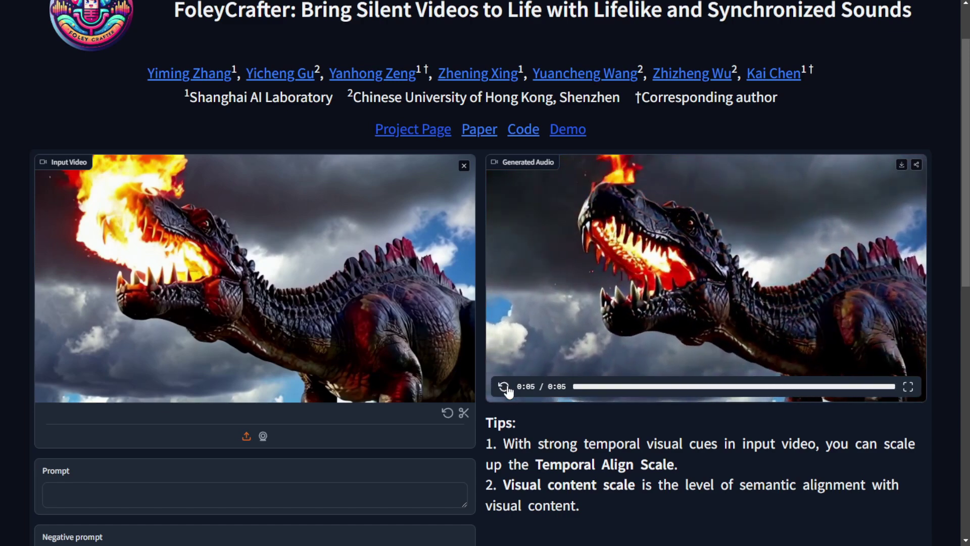
Scroll past the Examples and clear the Input Video panel
scroll(581, 334, down, 2)
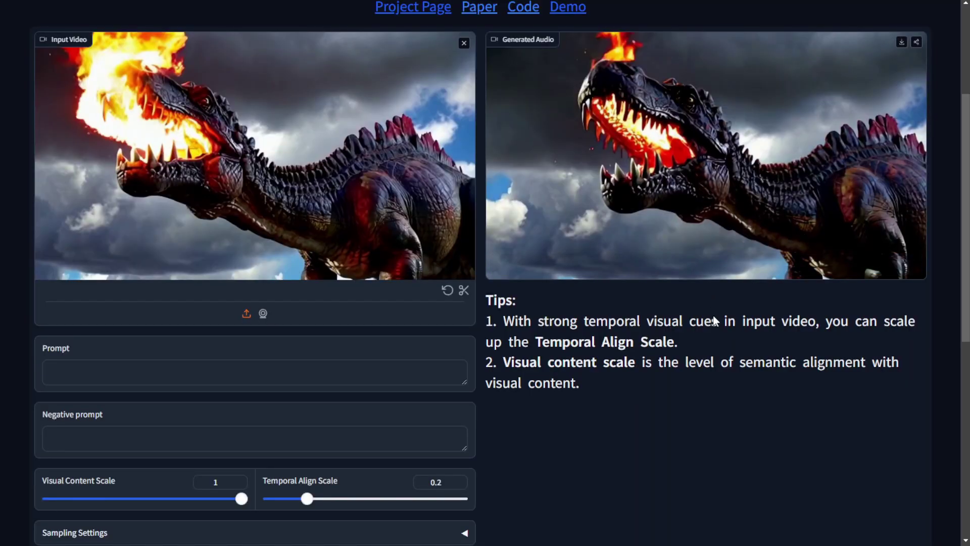
scroll(576, 398, down, 7)
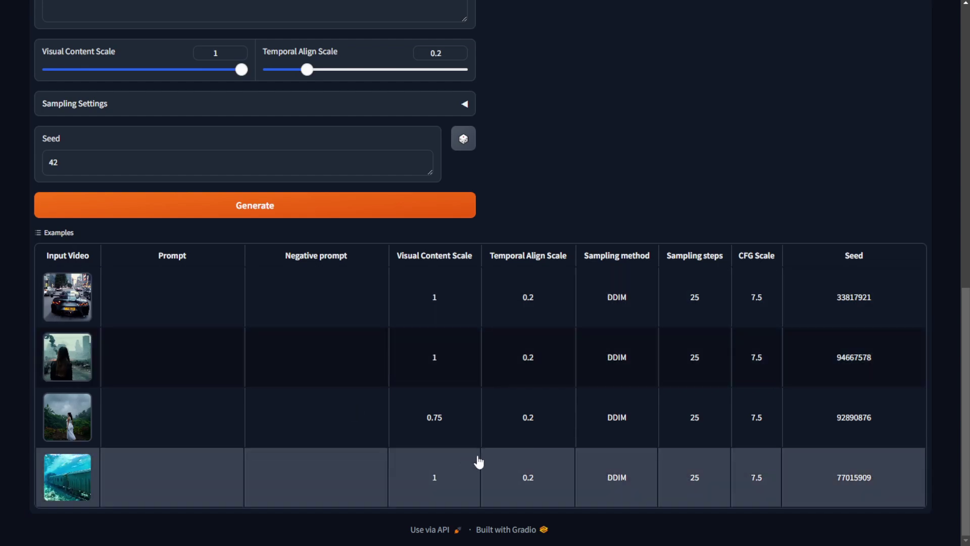
click(451, 323)
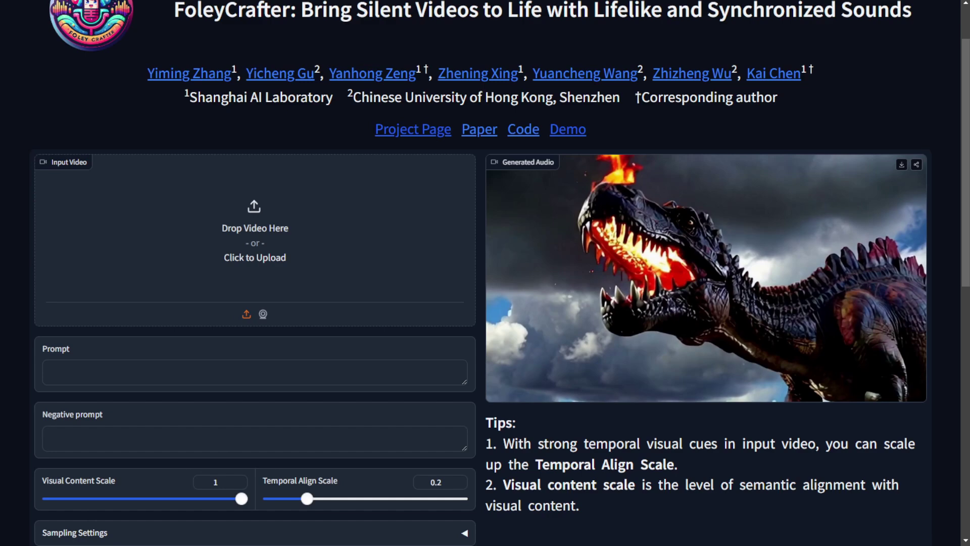
Generate audio for the loaded moonlit ocean video
scroll(349, 331, down, 1)
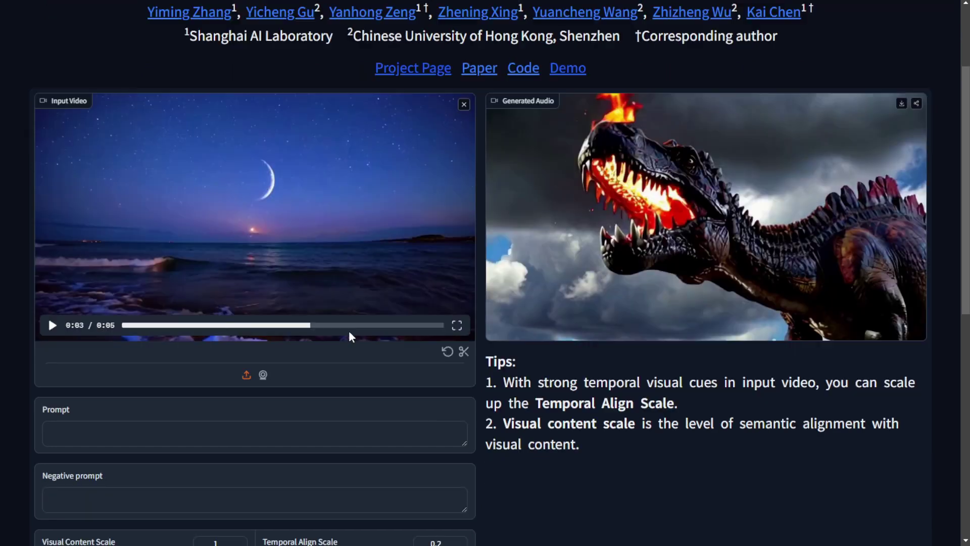
scroll(575, 425, down, 3)
scroll(501, 366, down, 2)
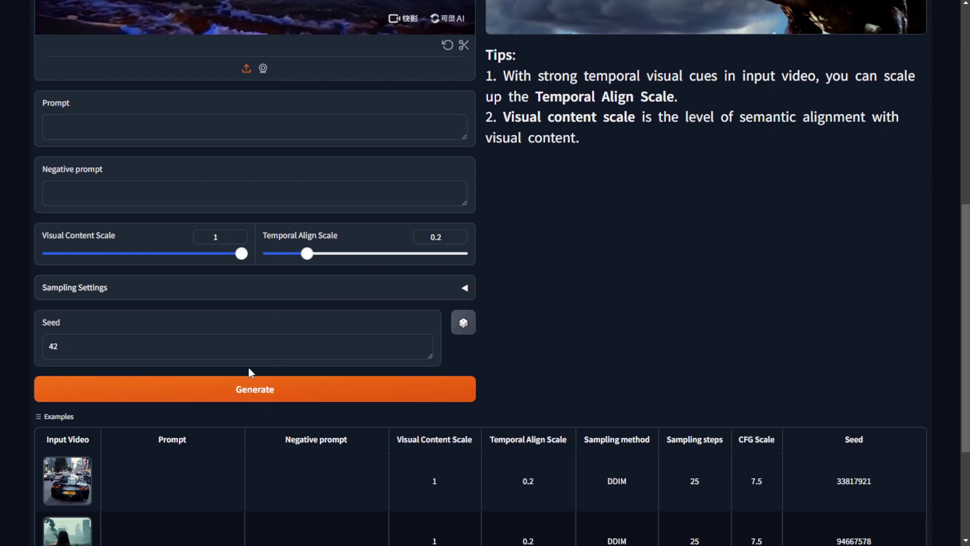
click(270, 397)
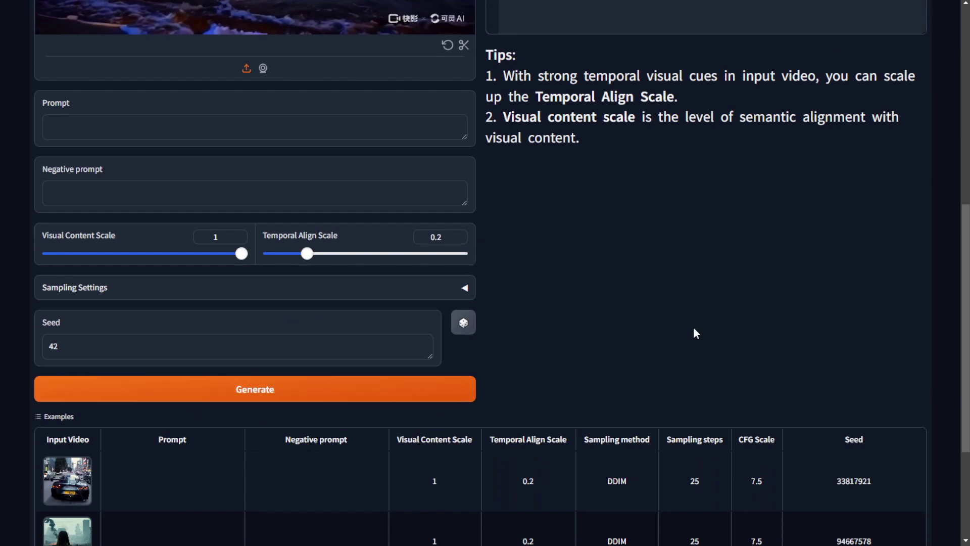
Play the generated 0:05 ocean video with its synchronized sound
scroll(692, 326, up, 5)
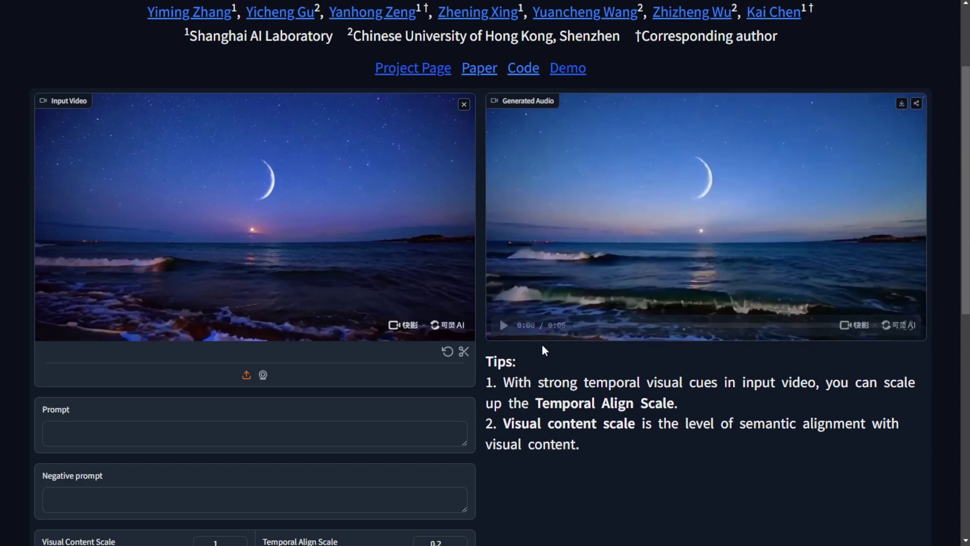
scroll(804, 304, up, 3)
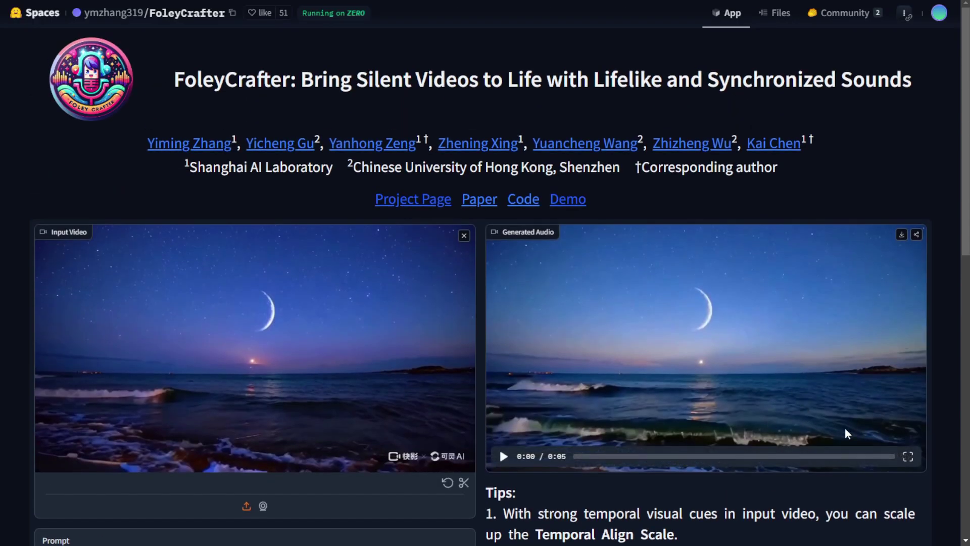
scroll(505, 354, down, 3)
click(503, 334)
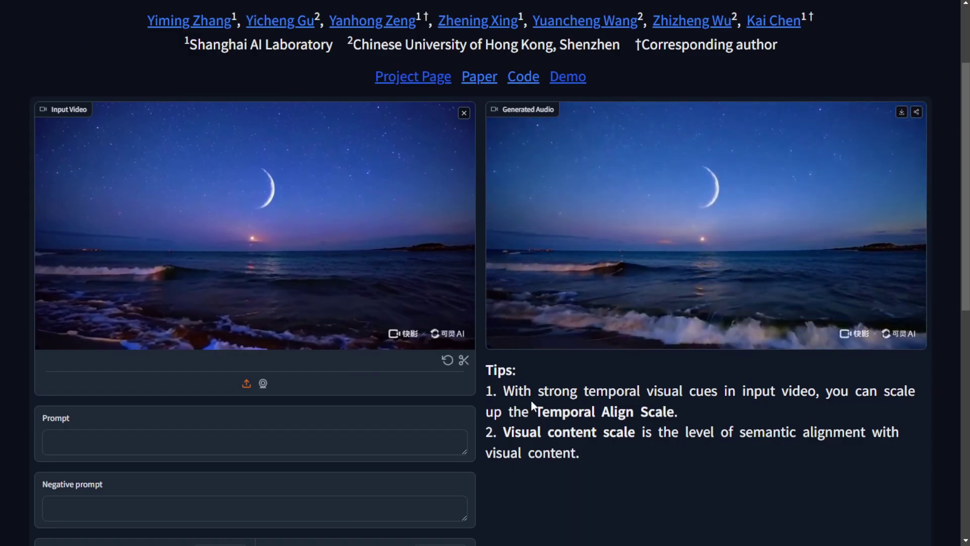
mouse_move(832, 334)
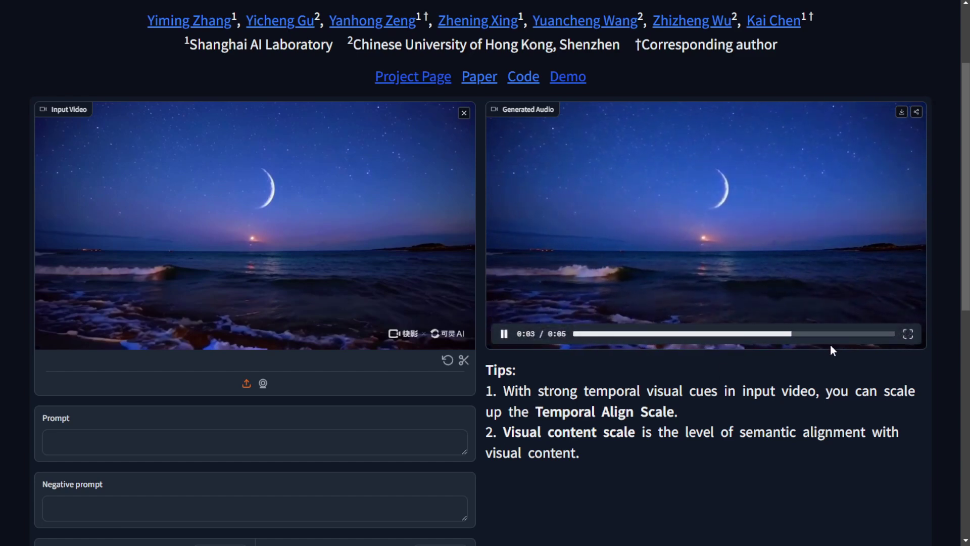